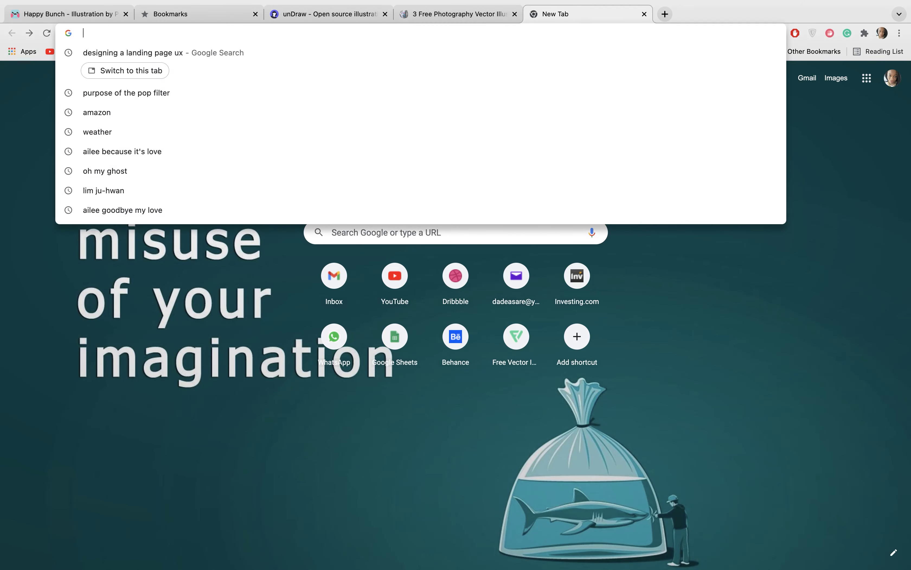
Step: Open the figma.com website in the empty browser tab
{"action": "type", "text": "figma"}
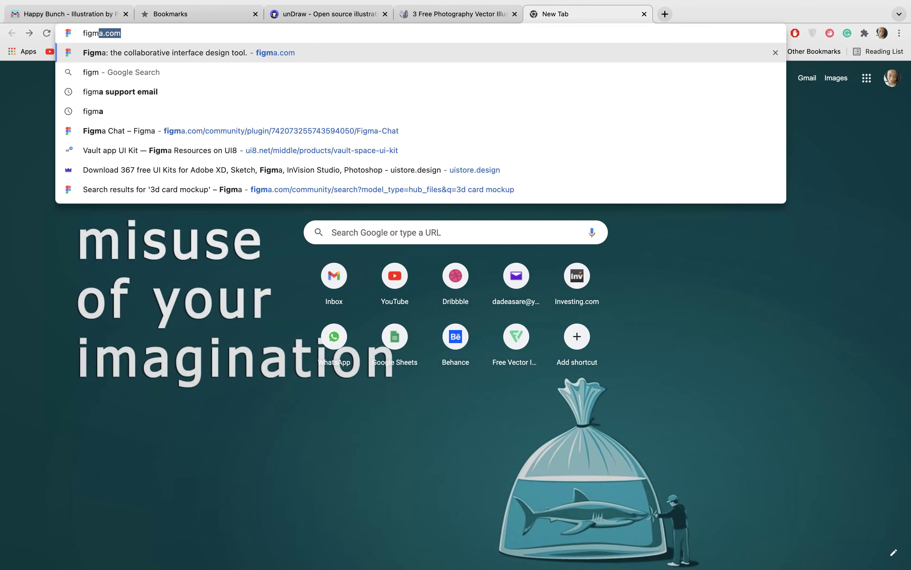
{"action": "type", "text": ".com"}
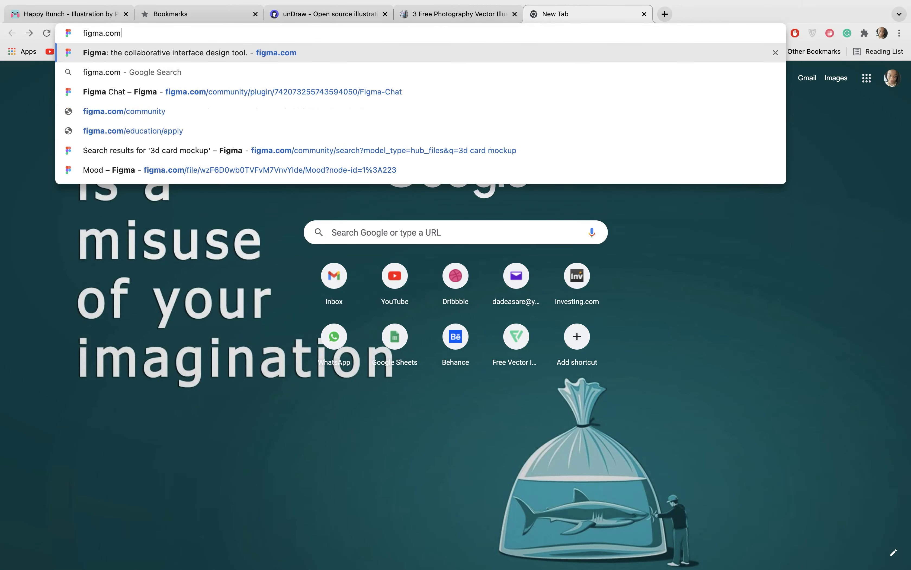
{"action": "key", "text": "Return"}
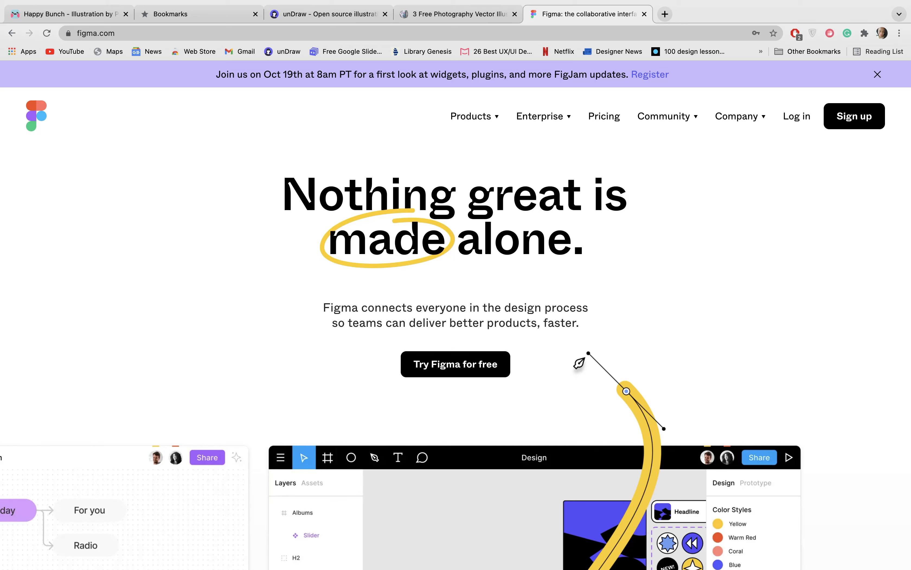
Step: Look through the Figma homepage, examining its brainstorm, design and build sections
{"action": "scroll", "coordinate": [456, 315], "scroll_direction": "down", "scroll_amount": 10}
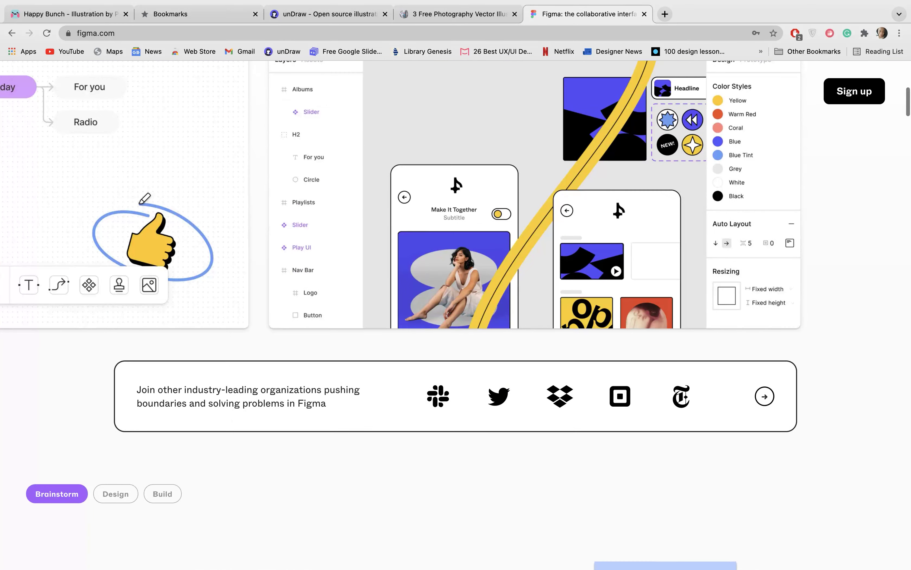
{"action": "scroll", "coordinate": [456, 315], "scroll_direction": "down", "scroll_amount": 10}
{"action": "scroll", "coordinate": [456, 315], "scroll_direction": "down", "scroll_amount": 10}
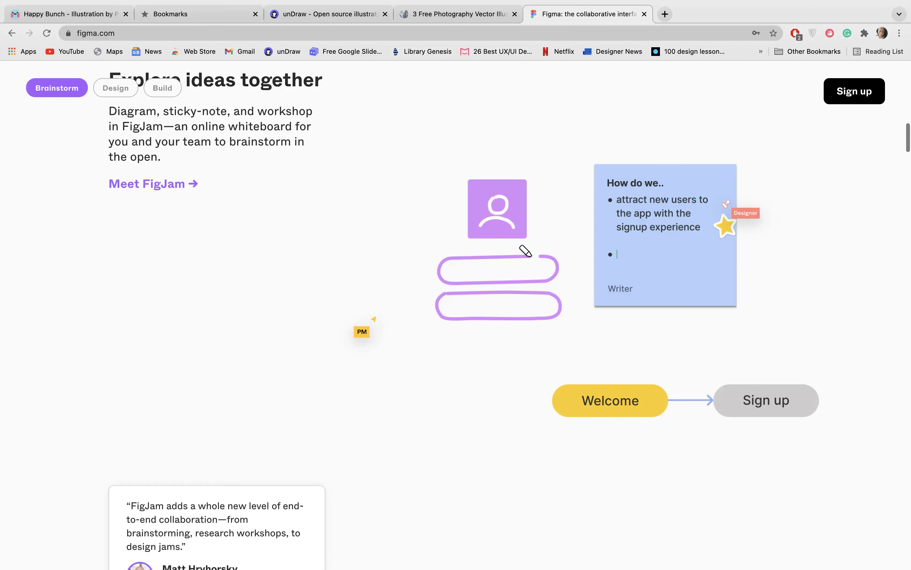
{"action": "scroll", "coordinate": [456, 315], "scroll_direction": "down", "scroll_amount": 10}
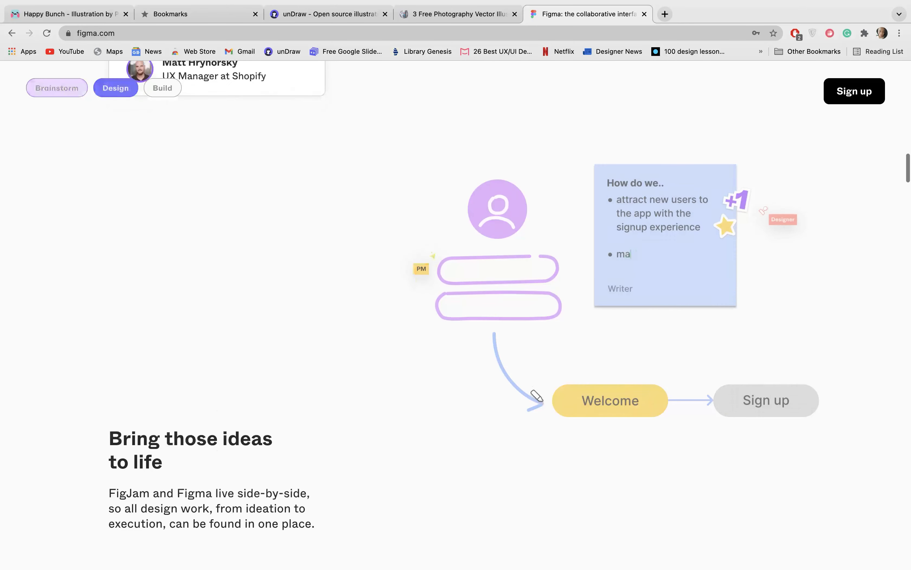
{"action": "scroll", "coordinate": [455, 315], "scroll_direction": "down", "scroll_amount": 2}
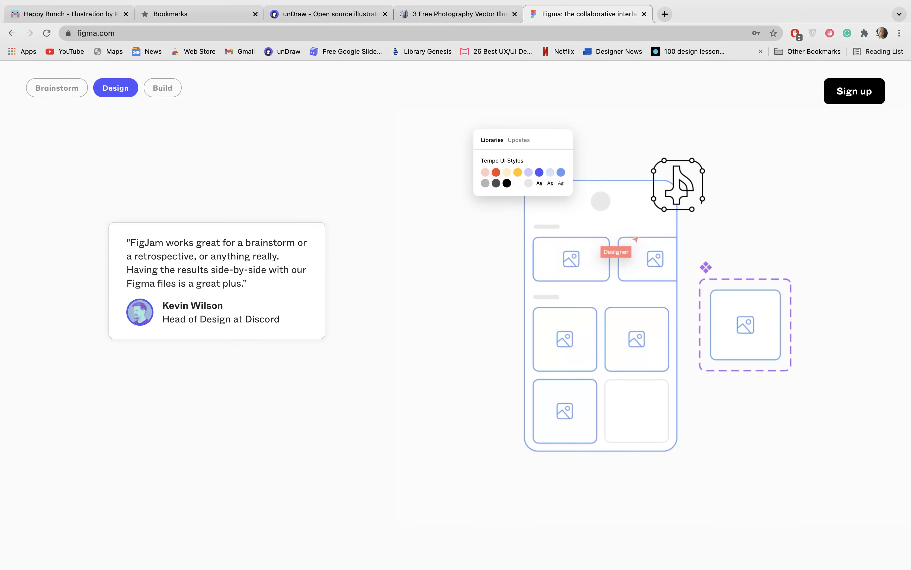
{"action": "scroll", "coordinate": [456, 315], "scroll_direction": "down", "scroll_amount": 10}
{"action": "scroll", "coordinate": [456, 315], "scroll_direction": "down", "scroll_amount": 10}
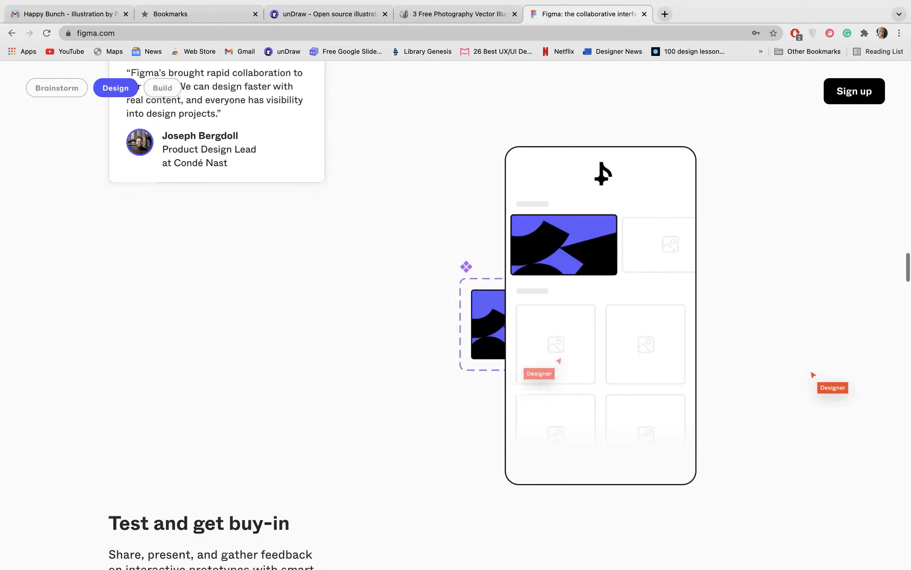
{"action": "scroll", "coordinate": [456, 315], "scroll_direction": "down", "scroll_amount": 10}
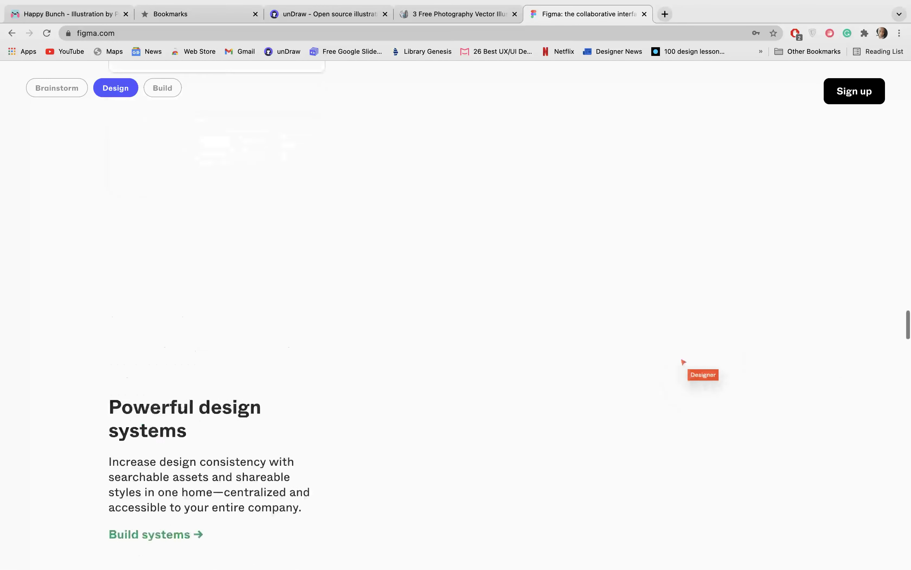
{"action": "scroll", "coordinate": [456, 315], "scroll_direction": "down", "scroll_amount": 10}
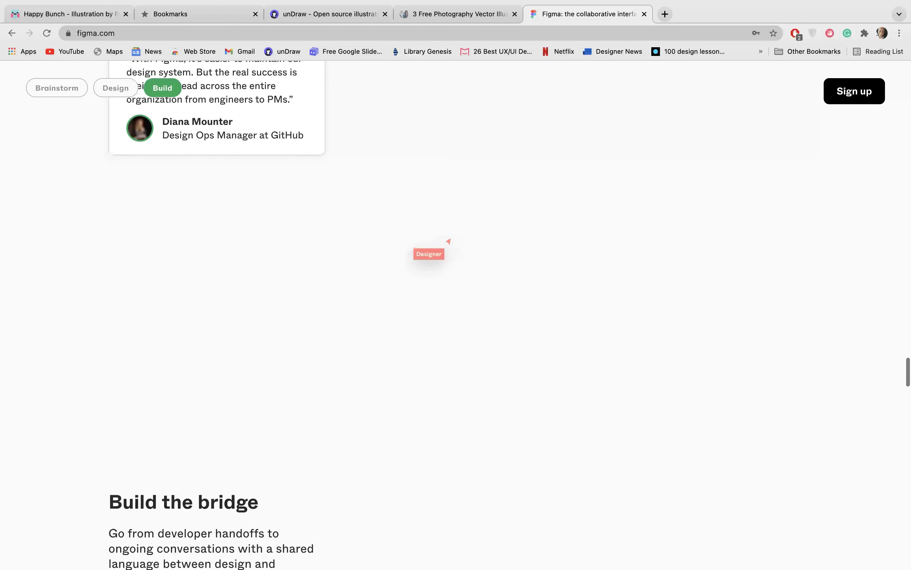
{"action": "scroll", "coordinate": [456, 315], "scroll_direction": "up", "scroll_amount": 15}
{"action": "scroll", "coordinate": [455, 315], "scroll_direction": "up", "scroll_amount": 20}
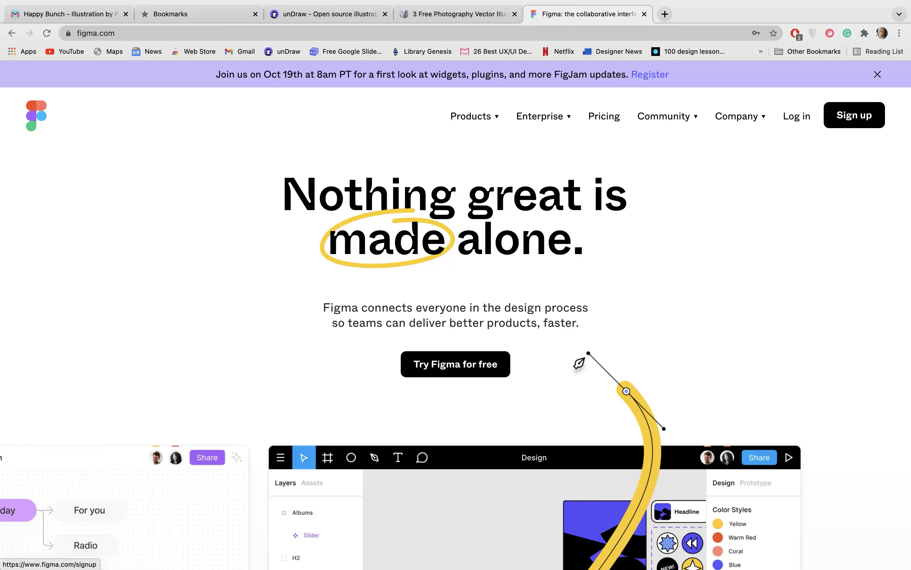
Step: View the account sign-up form and close it without creating an account
{"action": "left_click", "coordinate": [854, 115]}
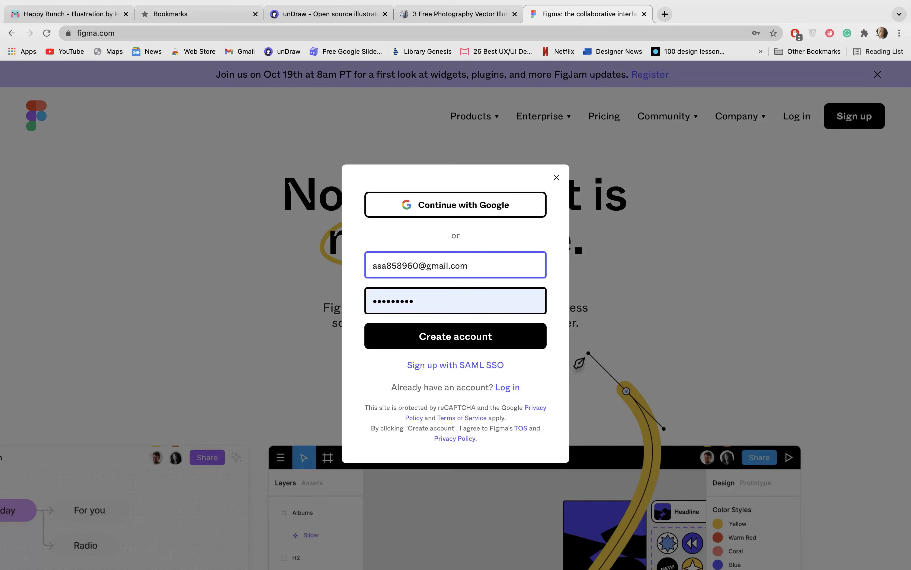
{"action": "left_click", "coordinate": [557, 177]}
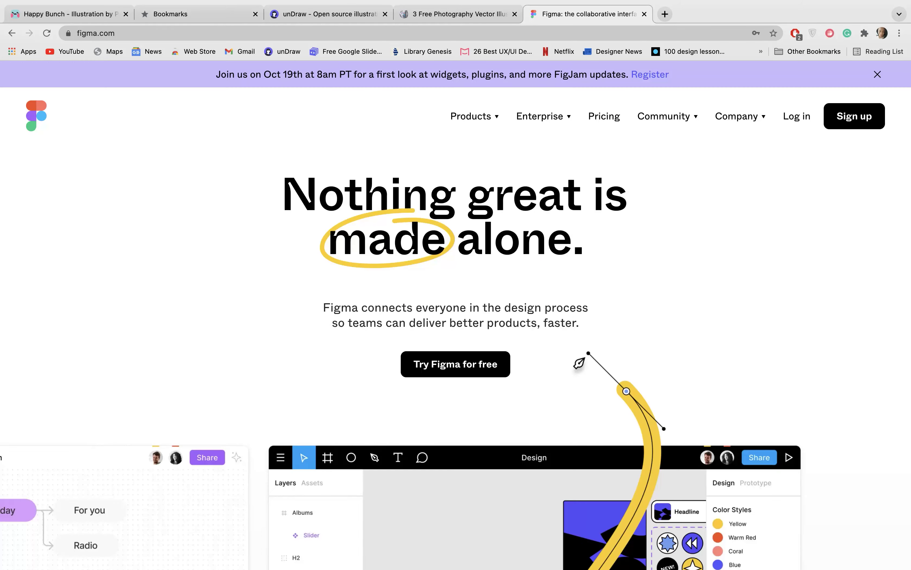
Step: Open the Figma downloads page and view the desktop app, device preview and font installer options
{"action": "scroll", "coordinate": [456, 315], "scroll_direction": "down", "scroll_amount": 15}
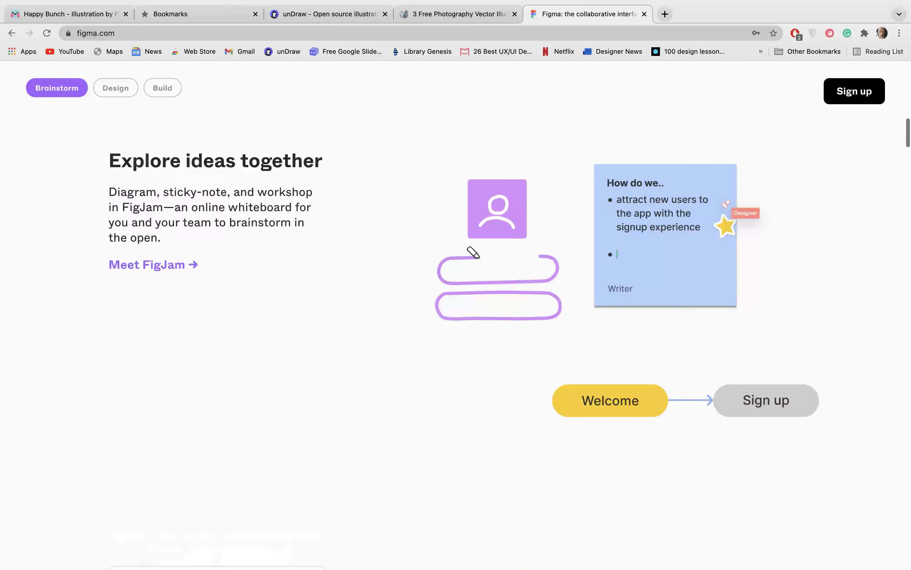
{"action": "scroll", "coordinate": [456, 314], "scroll_direction": "up", "scroll_amount": 15}
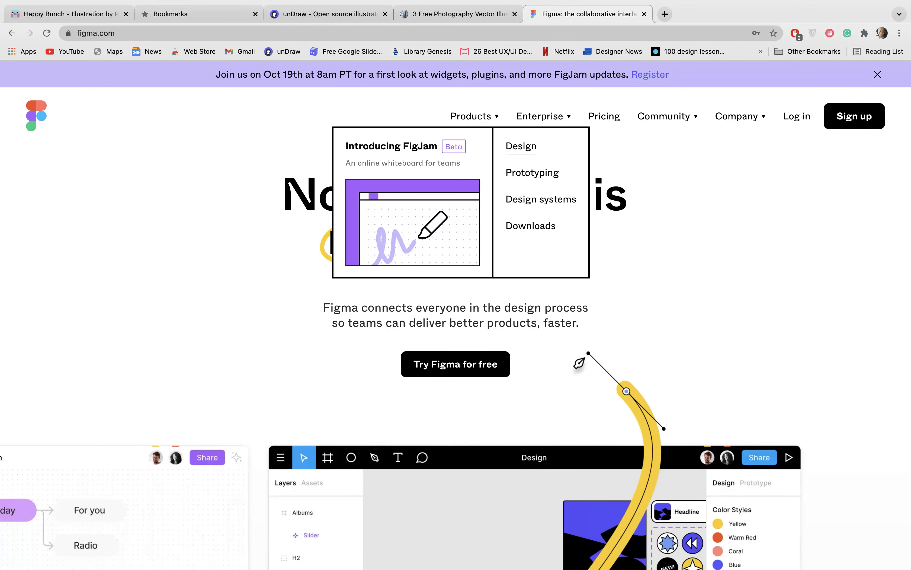
{"action": "left_click", "coordinate": [530, 226]}
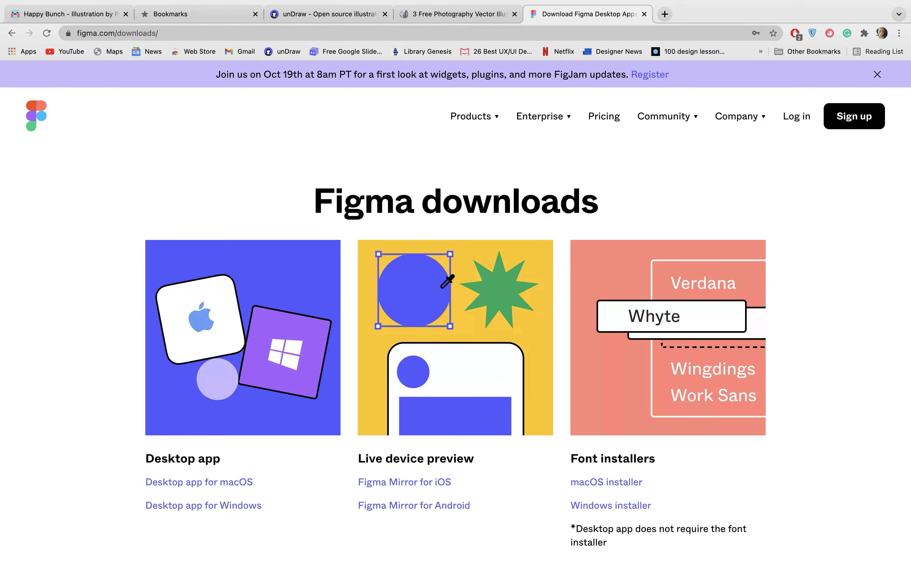
{"action": "scroll", "coordinate": [456, 315], "scroll_direction": "down", "scroll_amount": 3}
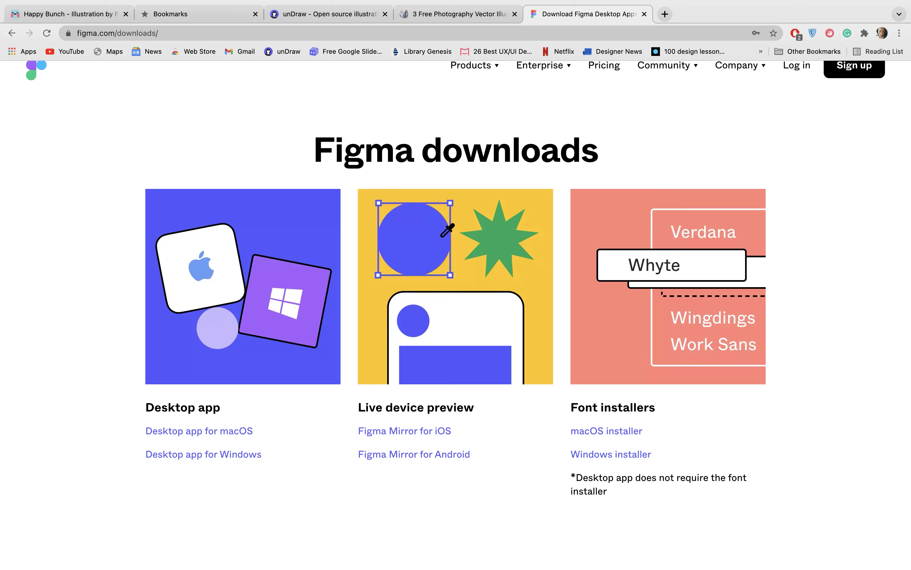
Step: Switch to the Figma desktop app and open its home page of recent files
{"action": "key", "text": "ctrl+Left"}
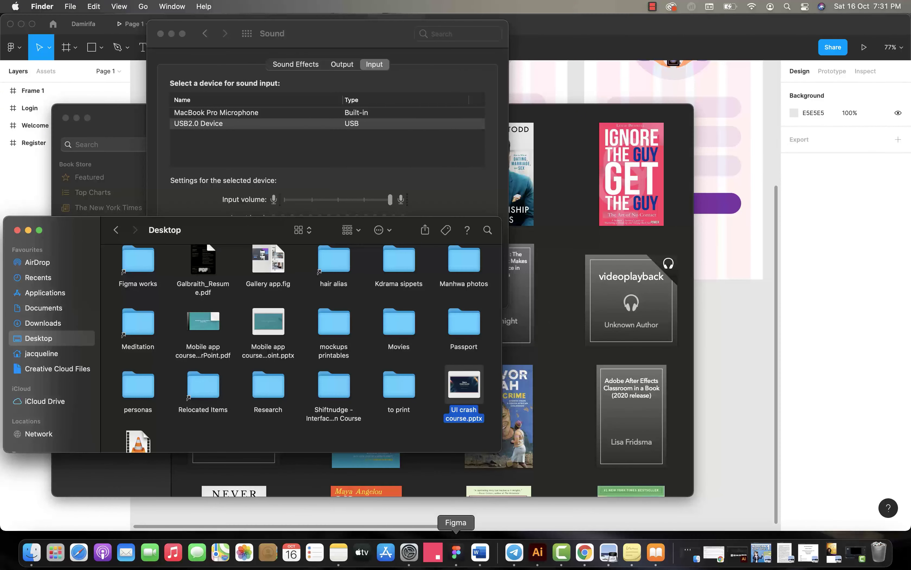
{"action": "left_click", "coordinate": [456, 551]}
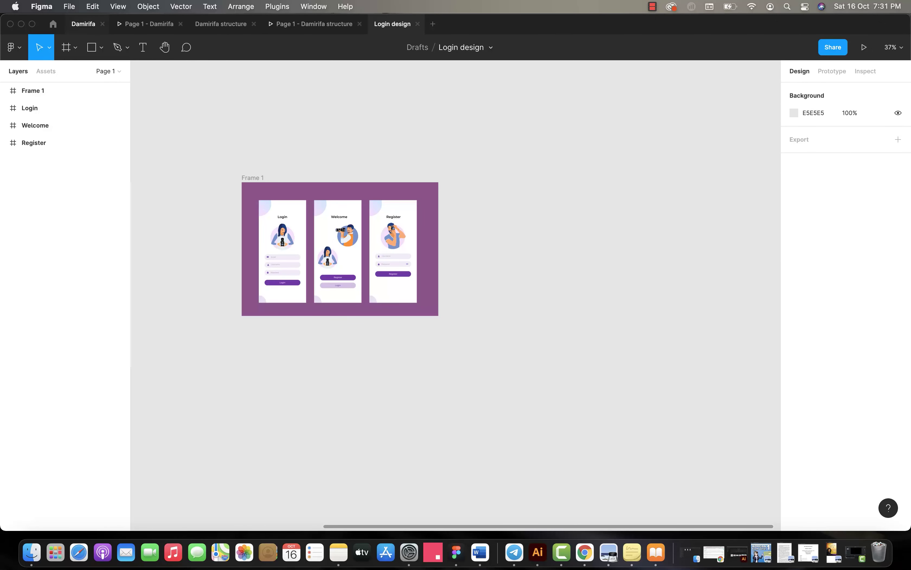
{"action": "left_click", "coordinate": [54, 24]}
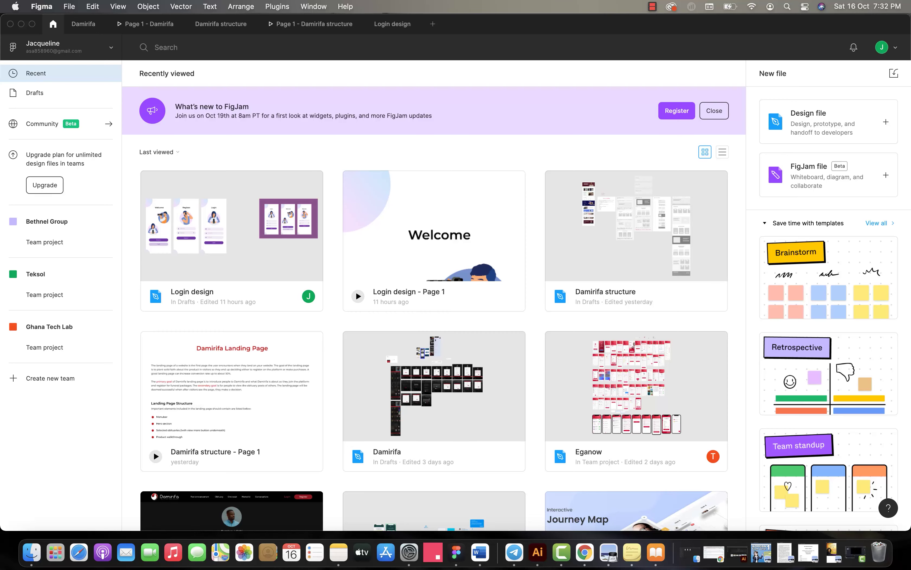
Step: Look through the recently viewed files on the home page
{"action": "scroll", "coordinate": [433, 331], "scroll_direction": "down", "scroll_amount": 5}
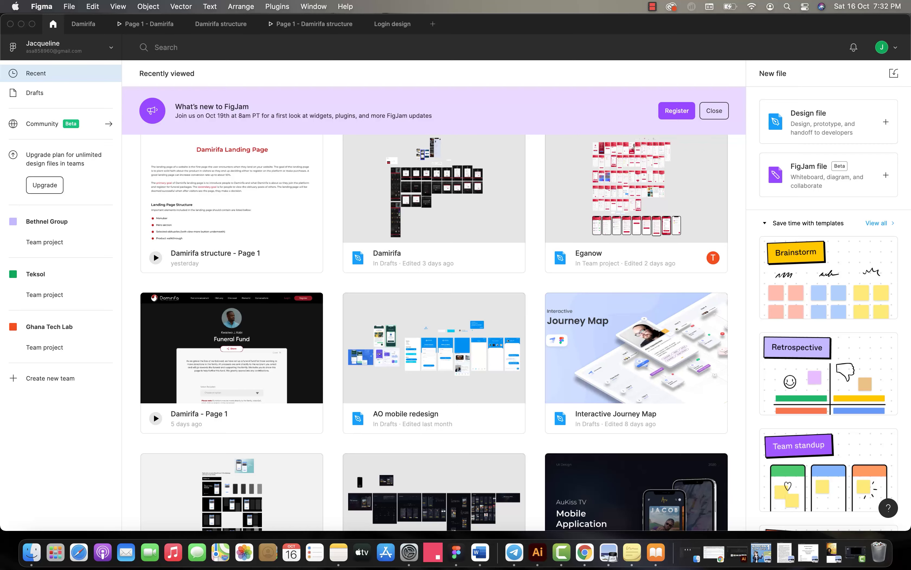
{"action": "scroll", "coordinate": [434, 331], "scroll_direction": "down", "scroll_amount": 15}
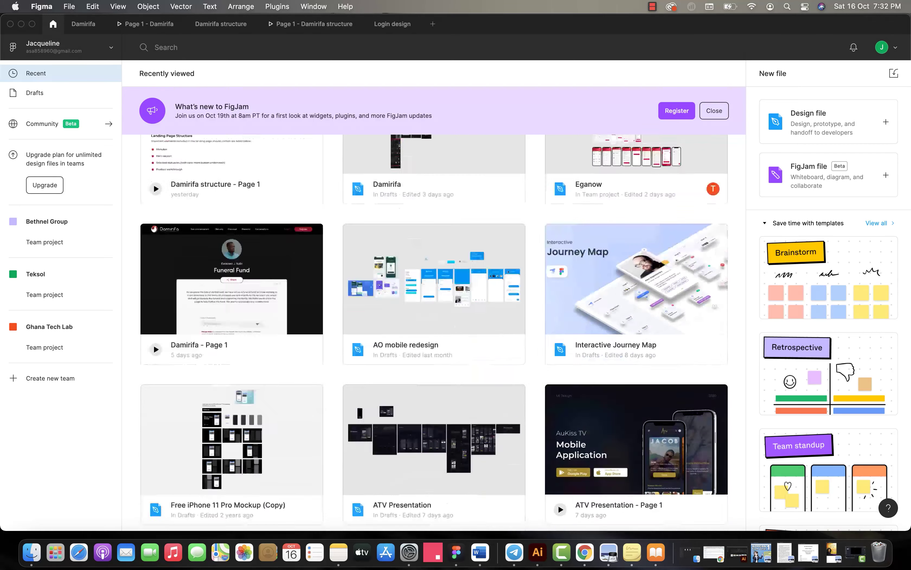
{"action": "scroll", "coordinate": [434, 331], "scroll_direction": "down", "scroll_amount": 10}
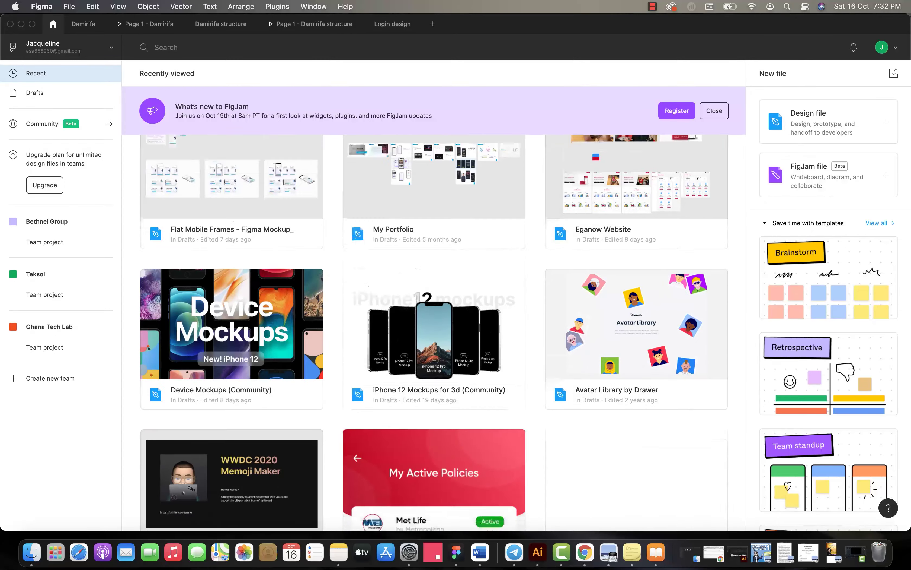
{"action": "scroll", "coordinate": [435, 331], "scroll_direction": "up", "scroll_amount": 3}
{"action": "scroll", "coordinate": [435, 331], "scroll_direction": "up", "scroll_amount": 7}
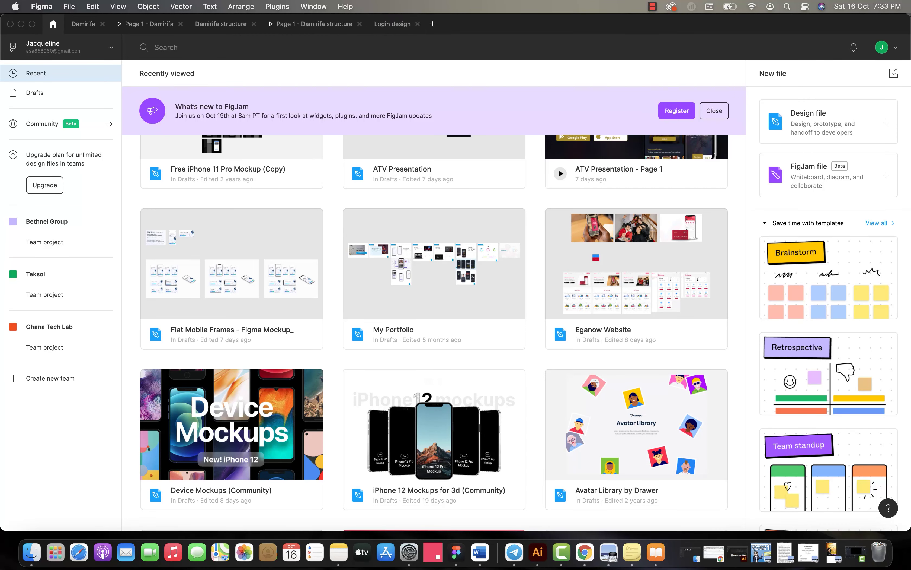
Step: Create a blank FigJam file and close it after viewing its whiteboard
{"action": "left_click", "coordinate": [433, 24]}
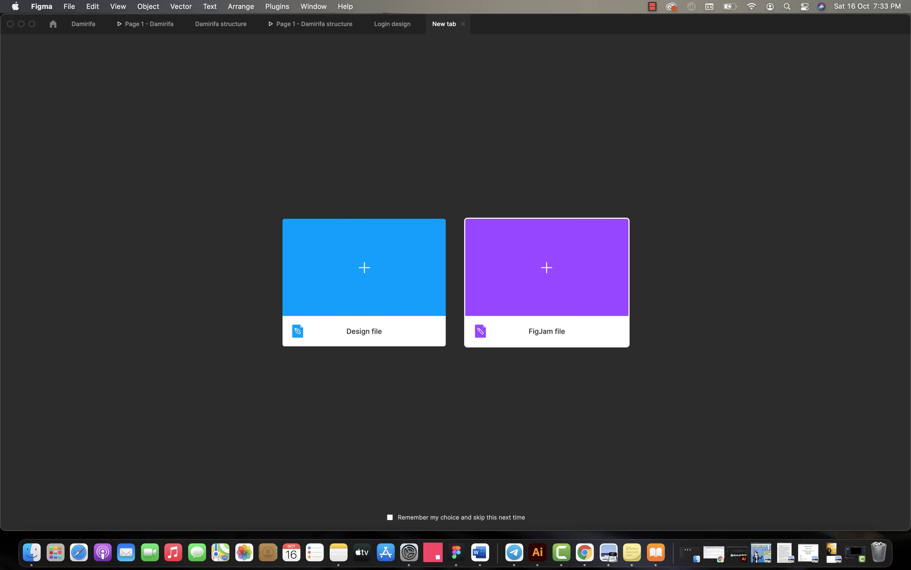
{"action": "left_click", "coordinate": [546, 282]}
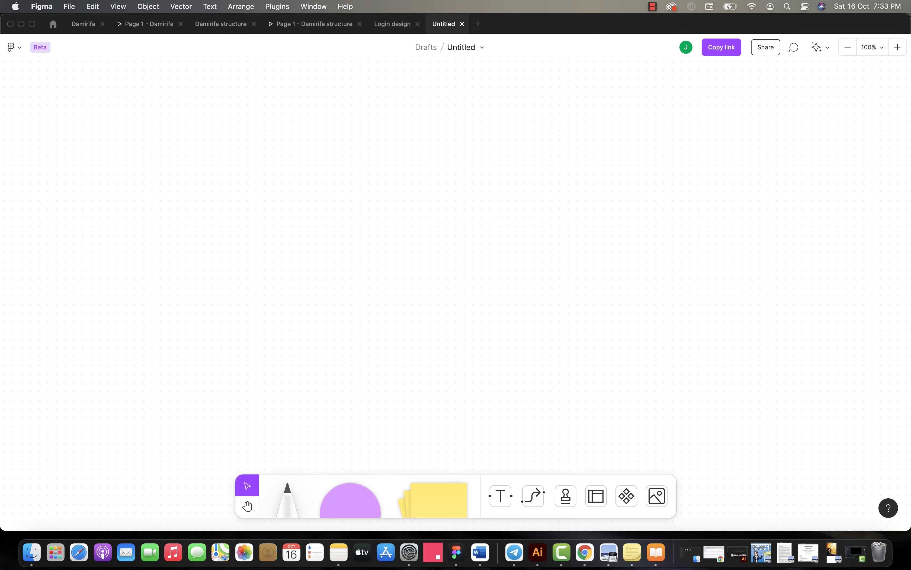
{"action": "key", "text": "super+w"}
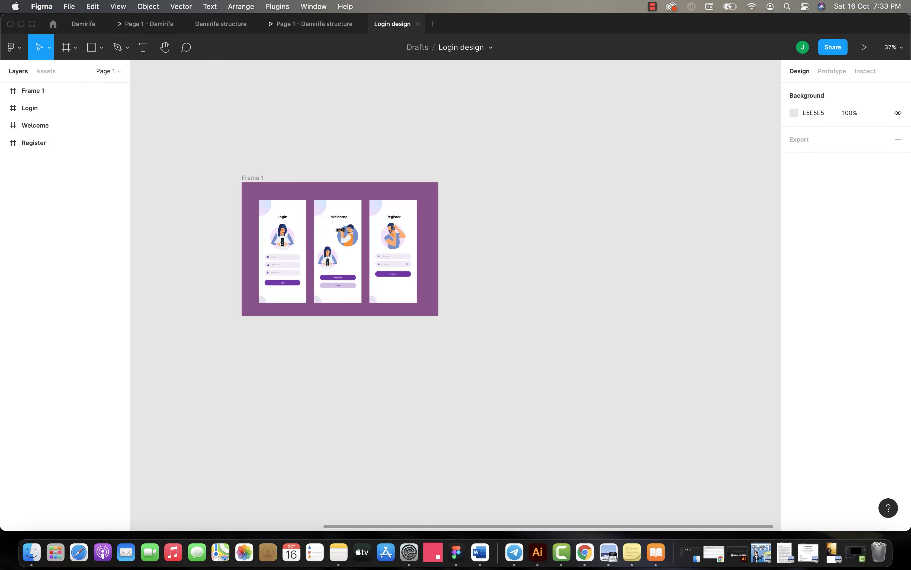
Step: Create a blank design file in a new tab
{"action": "left_click", "coordinate": [52, 24]}
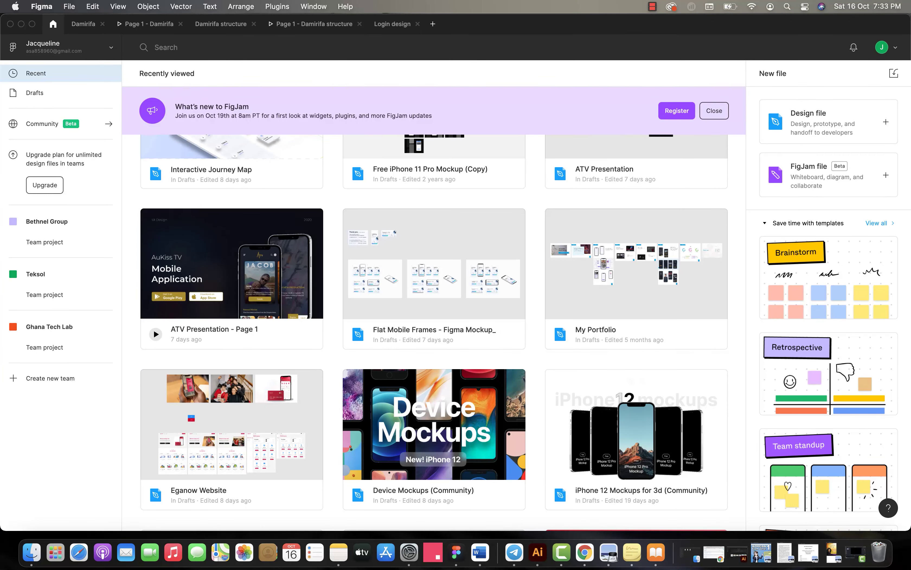
{"action": "key", "text": "super+t"}
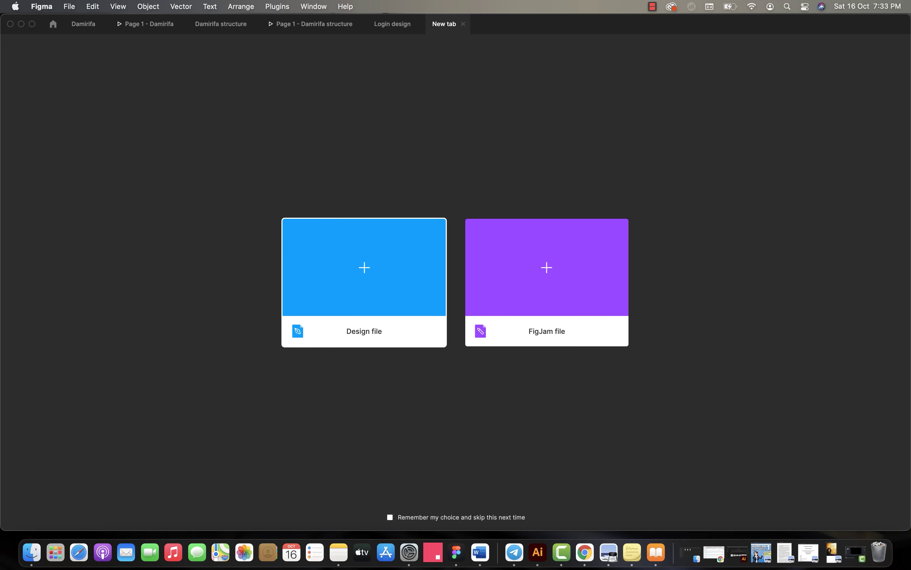
{"action": "key", "text": "Return"}
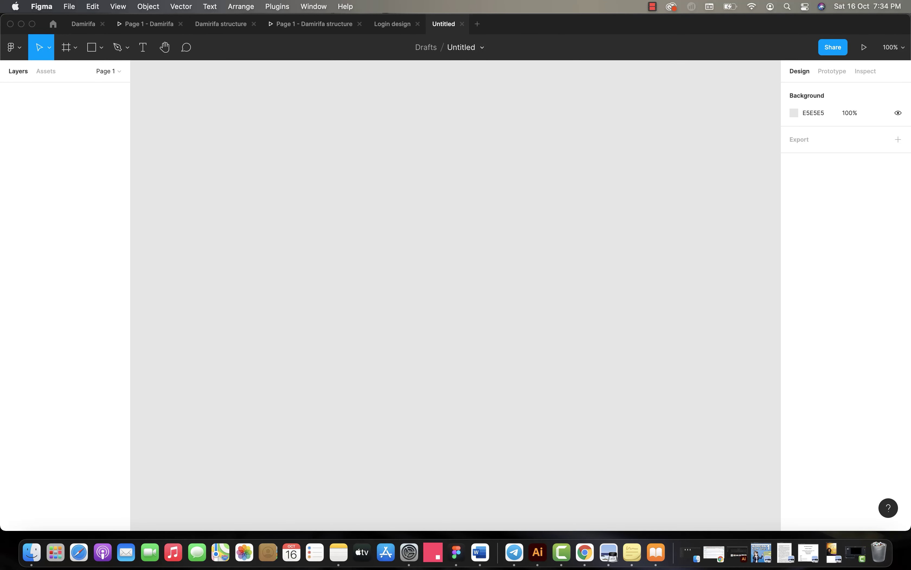
Step: Create a second blank design file from the home page and close it
{"action": "left_click", "coordinate": [53, 24]}
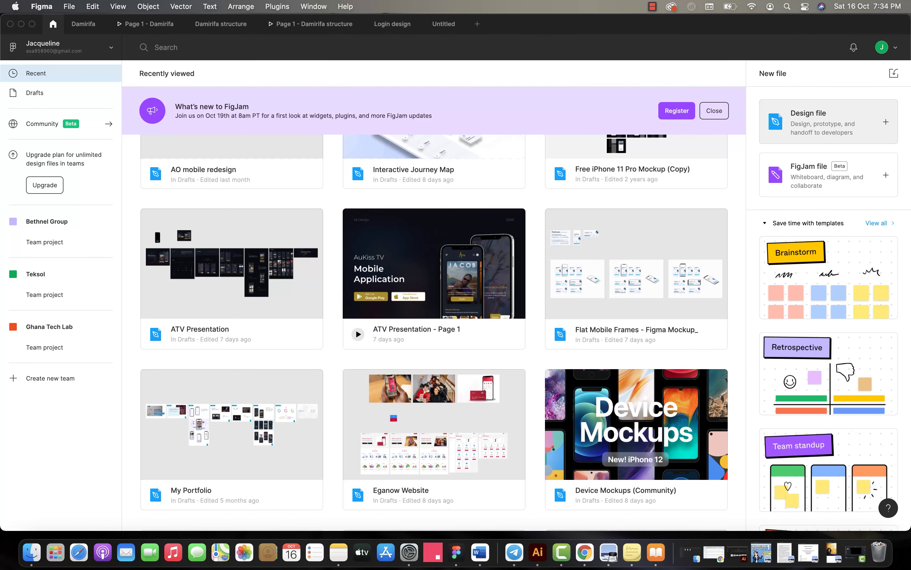
{"action": "left_click", "coordinate": [829, 121]}
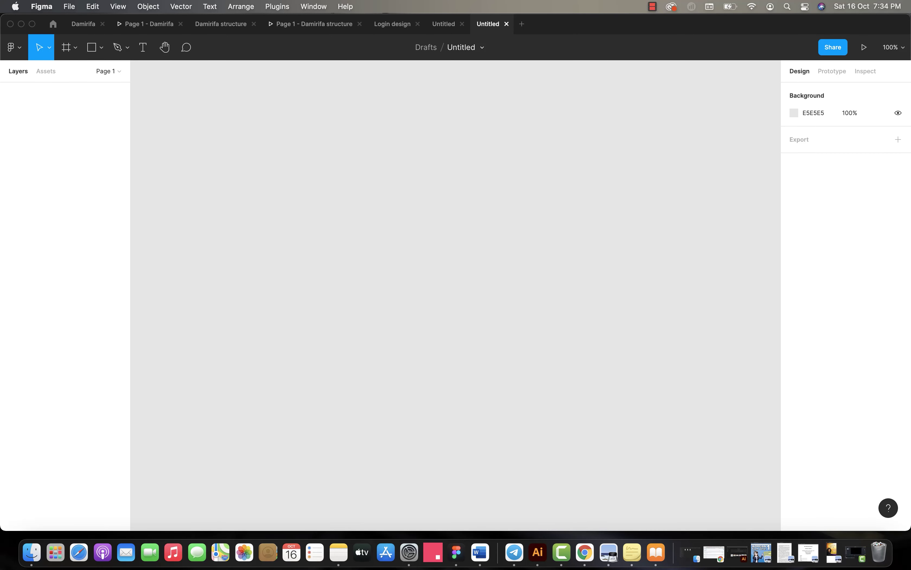
{"action": "key", "text": "super+w"}
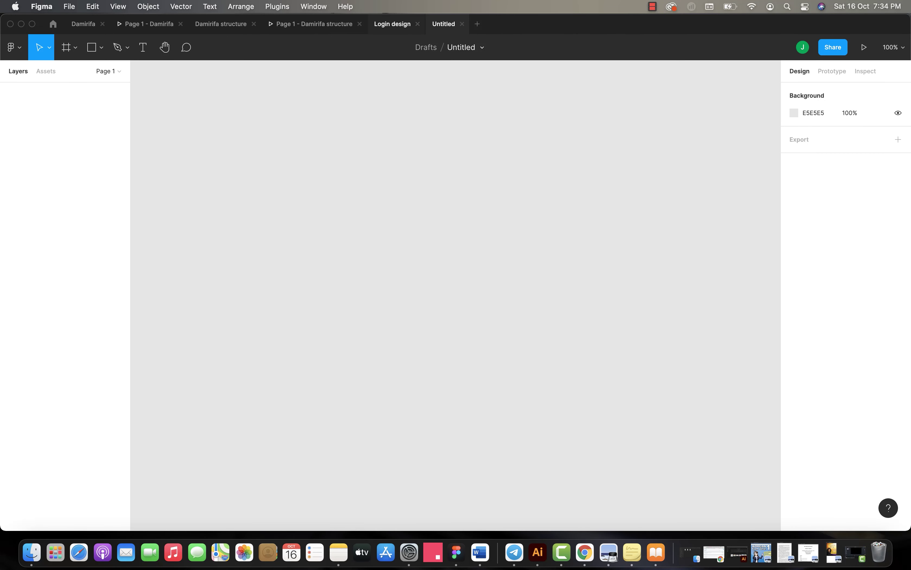
Step: Switch to the Login design file and take a closer look at the screens in Frame 1
{"action": "left_click", "coordinate": [392, 24]}
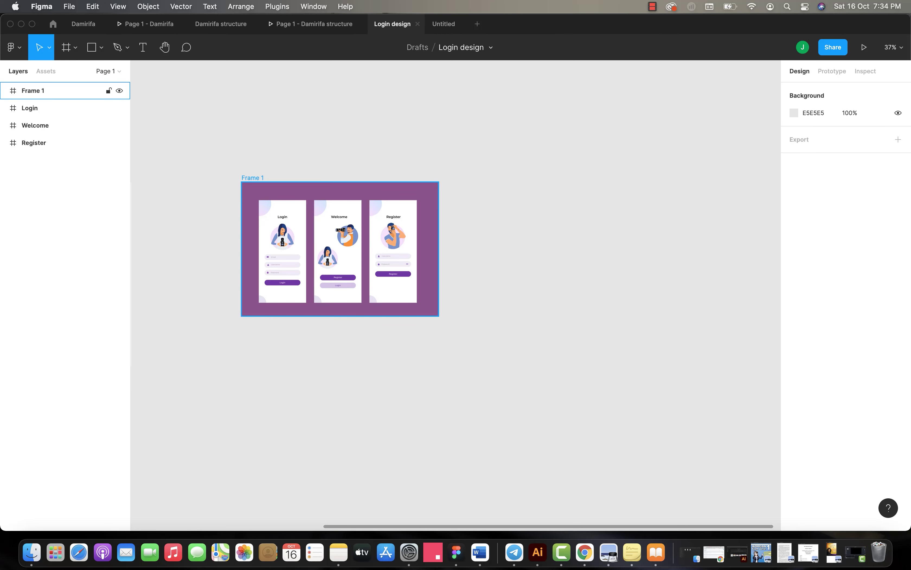
{"action": "key", "text": "Escape"}
{"action": "scroll", "coordinate": [339, 302], "scroll_direction": "up", "scroll_amount": 5}
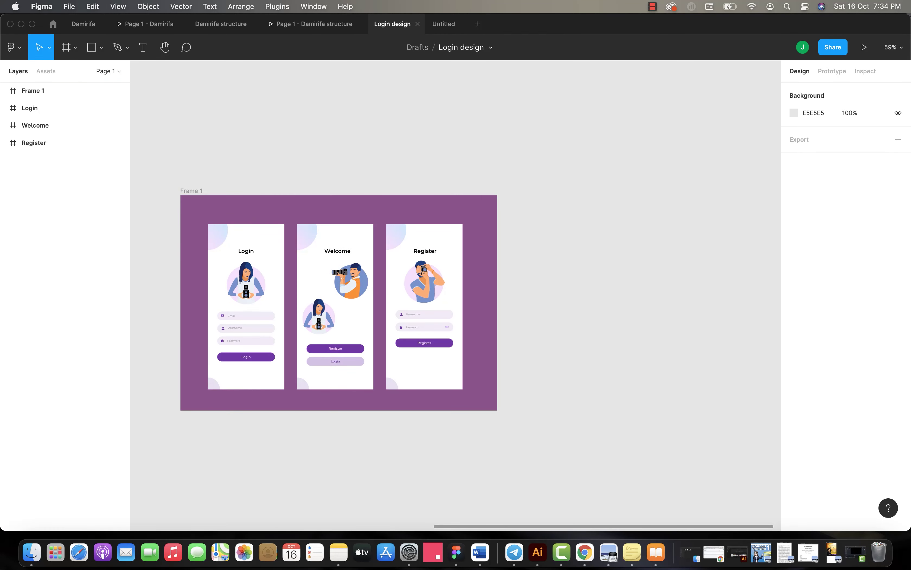
Step: Select the Login, Welcome and Register images in Frame 1, swap Welcome with Login so Welcome comes first, and clear the selection
{"action": "scroll", "coordinate": [215, 381], "scroll_direction": "up", "scroll_amount": 5}
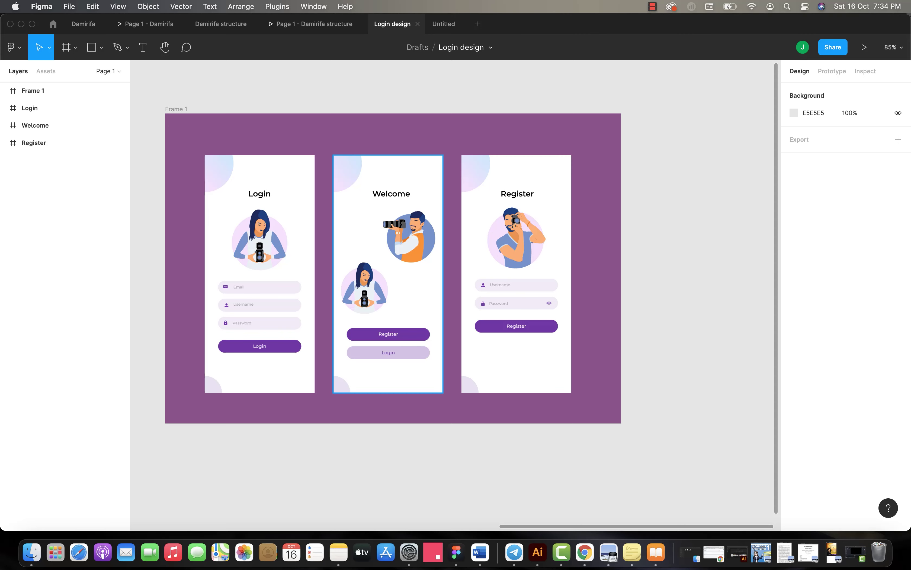
{"action": "scroll", "coordinate": [323, 193], "scroll_direction": "up", "scroll_amount": 5}
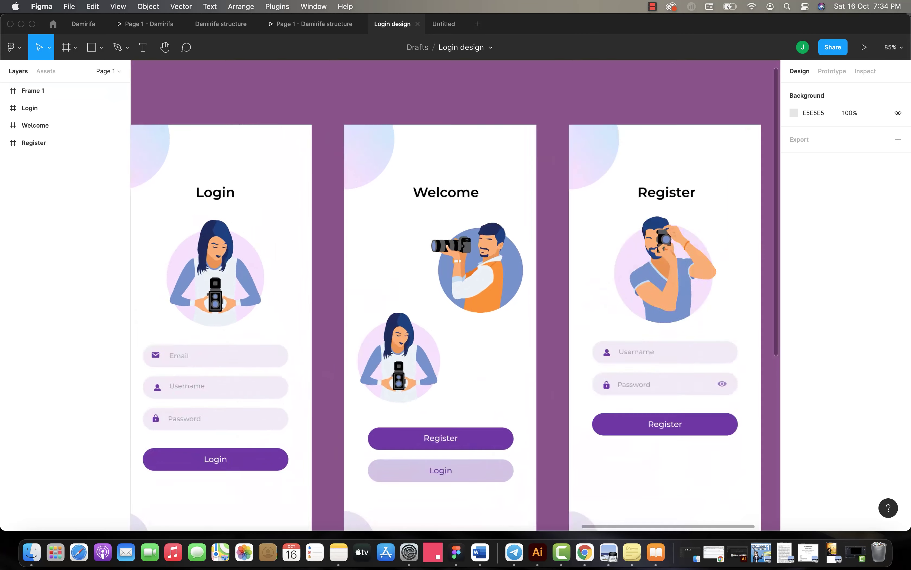
{"action": "scroll", "coordinate": [323, 193], "scroll_direction": "down", "scroll_amount": 5}
{"action": "left_click", "coordinate": [258, 275]}
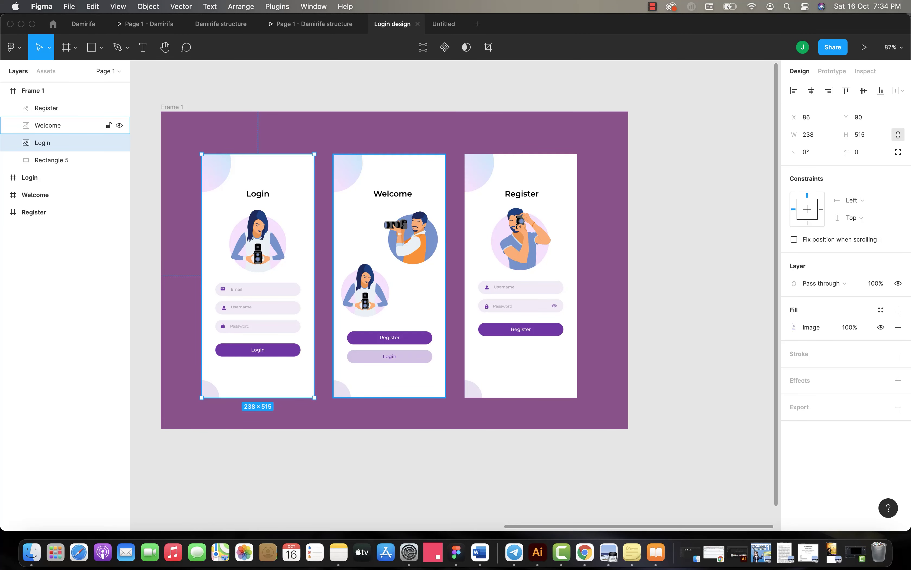
{"action": "left_click", "coordinate": [48, 125], "text": "shift"}
{"action": "left_click", "coordinate": [46, 108], "text": "shift"}
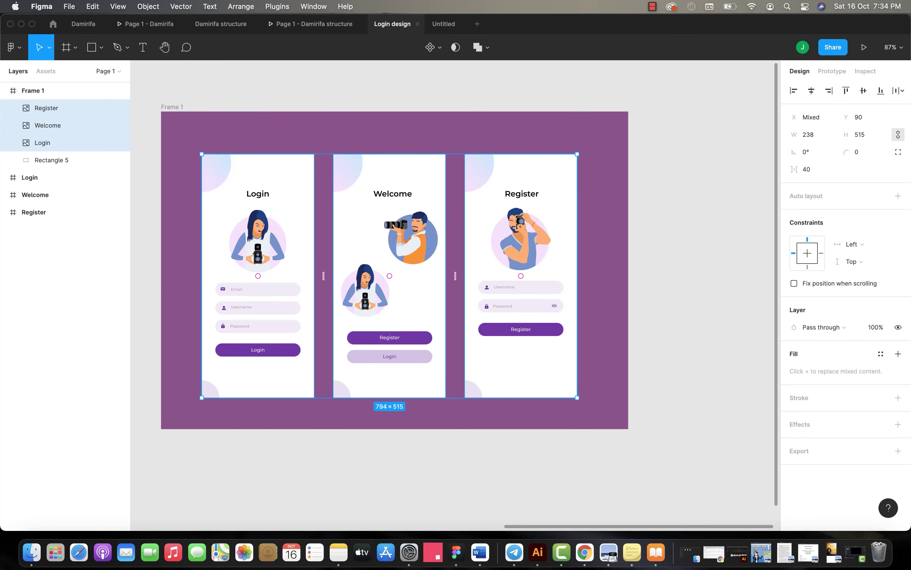
{"action": "scroll", "coordinate": [504, 286], "scroll_direction": "up", "scroll_amount": 5}
{"action": "scroll", "coordinate": [452, 287], "scroll_direction": "left", "scroll_amount": 3}
{"action": "scroll", "coordinate": [452, 286], "scroll_direction": "down", "scroll_amount": 4}
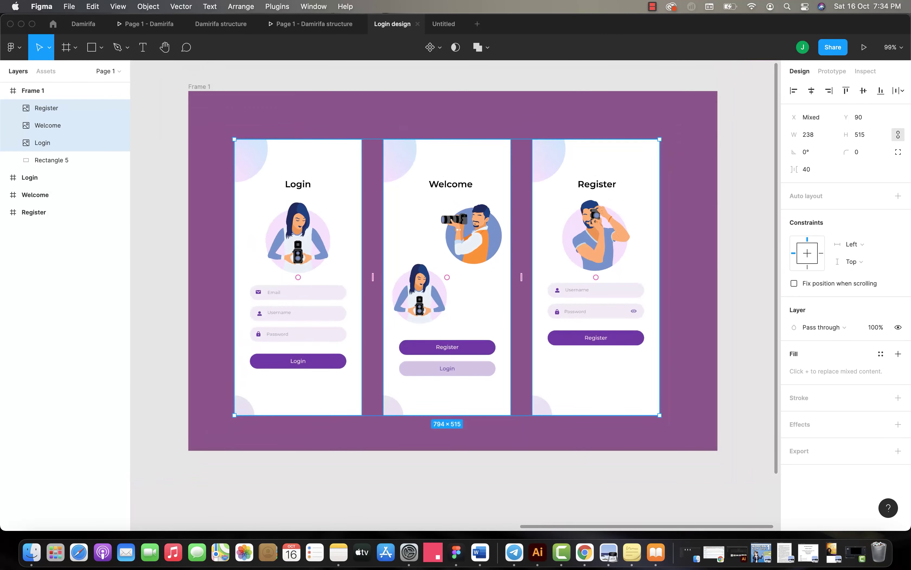
{"action": "left_click_drag", "start_coordinate": [447, 276], "coordinate": [297, 277]}
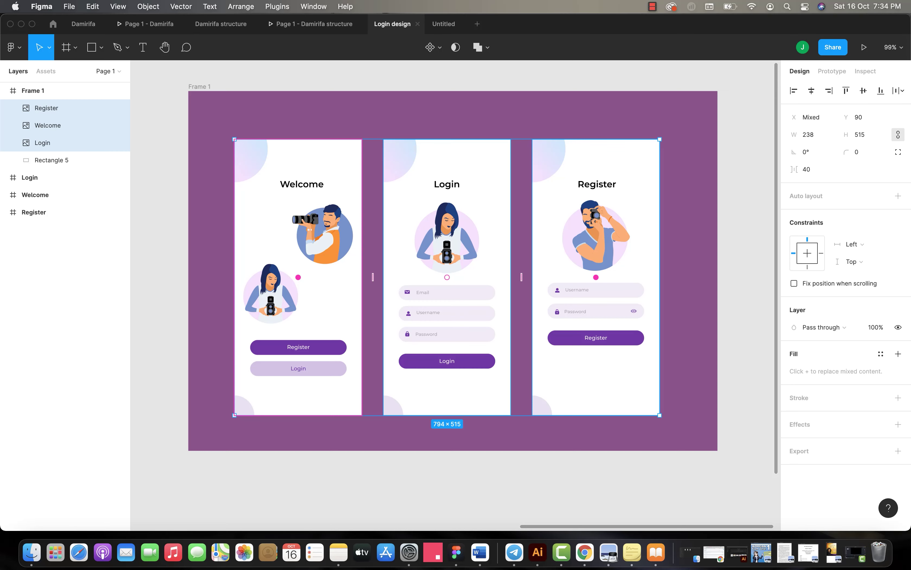
{"action": "scroll", "coordinate": [451, 275], "scroll_direction": "right", "scroll_amount": 10}
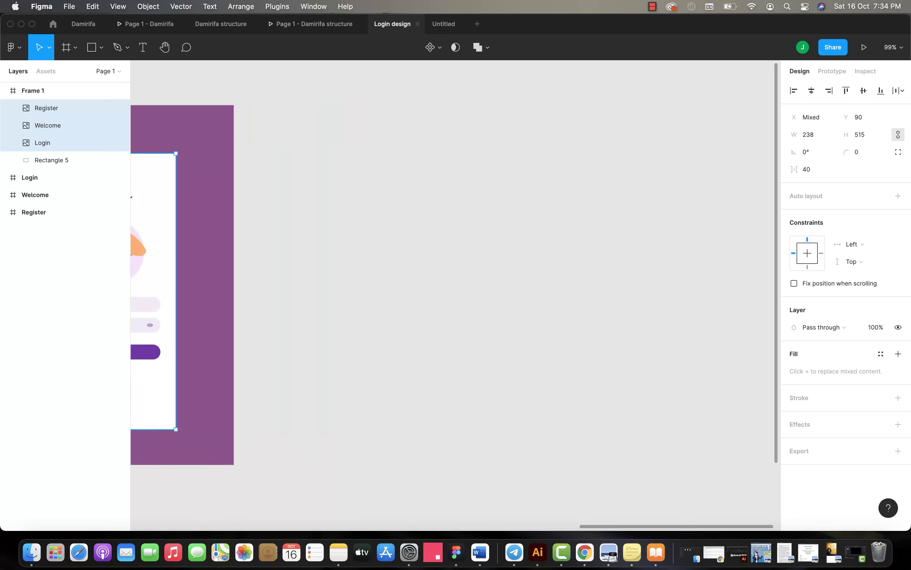
{"action": "scroll", "coordinate": [452, 275], "scroll_direction": "right", "scroll_amount": 5}
{"action": "key", "text": "Escape"}
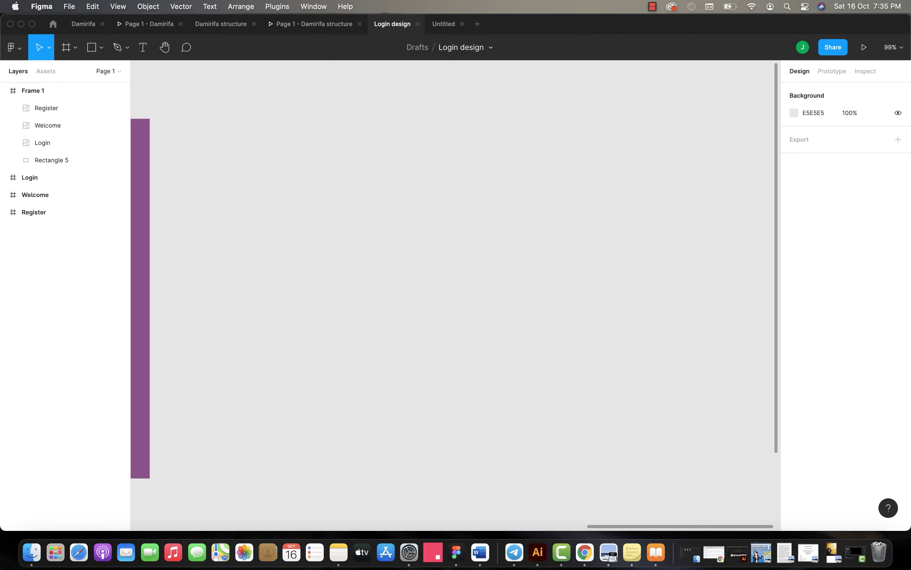
{"action": "left_click", "coordinate": [13, 47]}
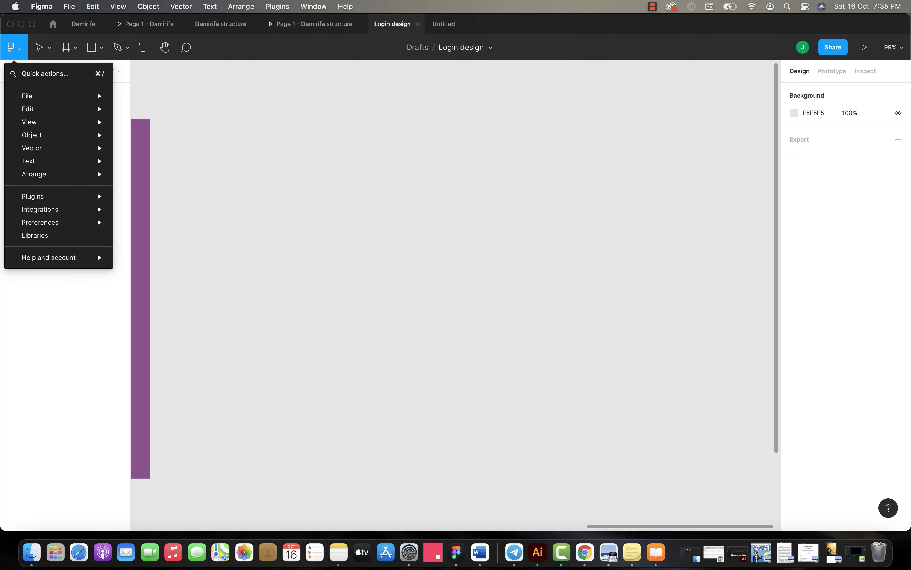
{"action": "mouse_move", "coordinate": [56, 210]}
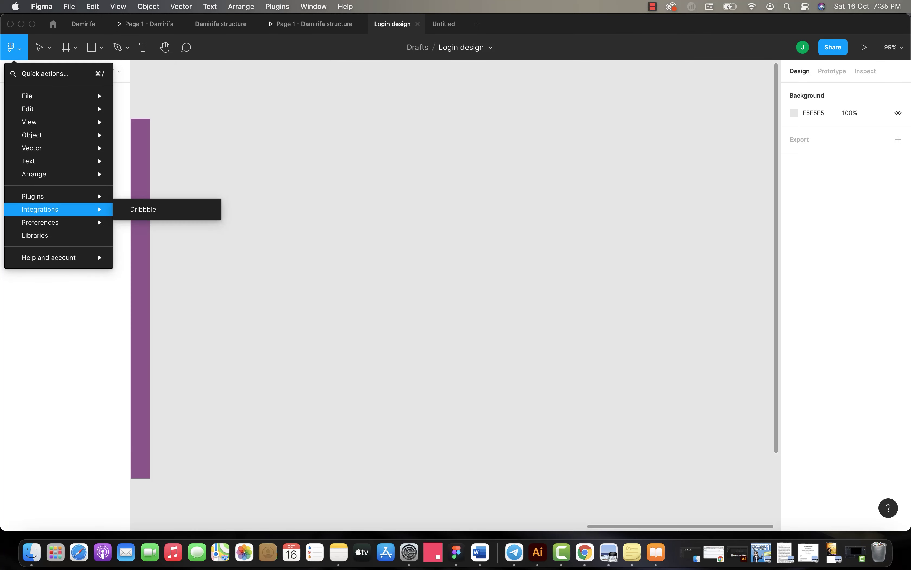
{"action": "mouse_move", "coordinate": [57, 96]}
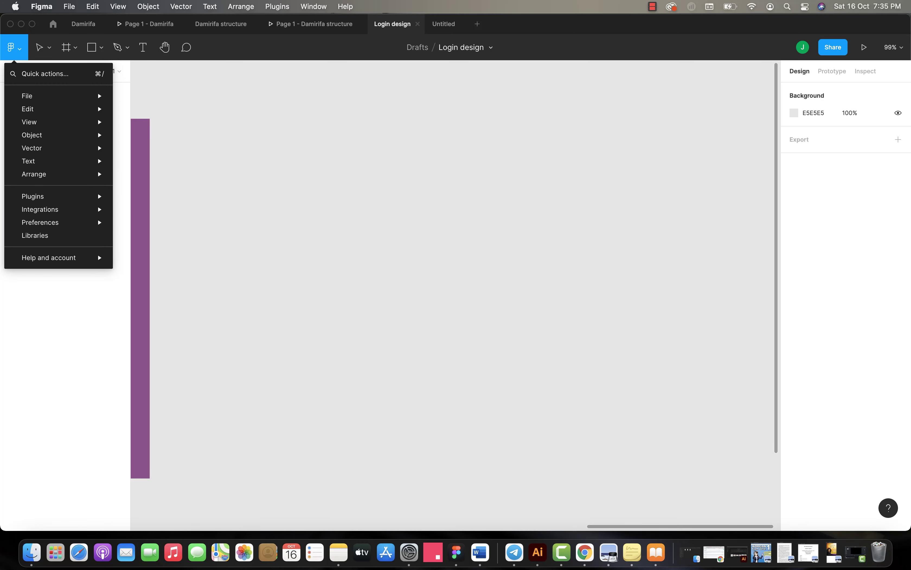
{"action": "key", "text": "Escape"}
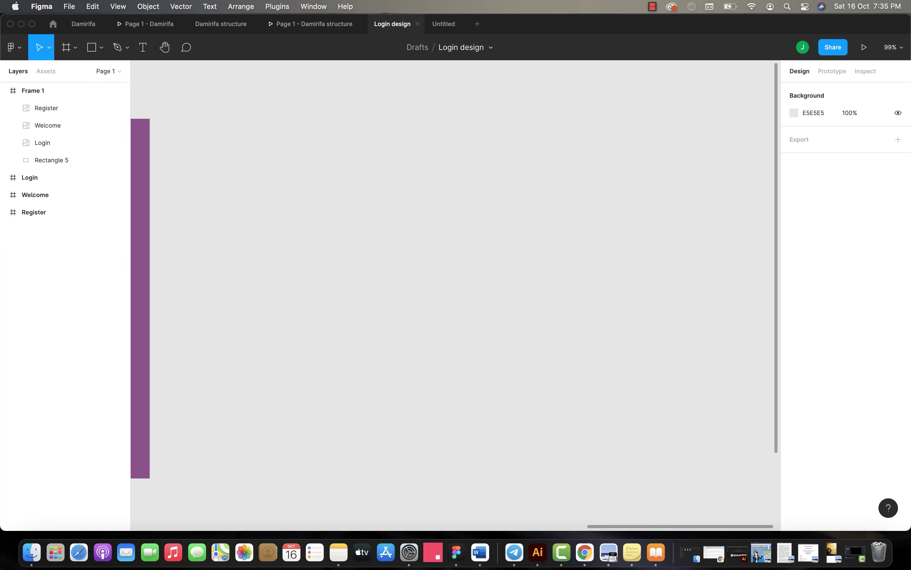